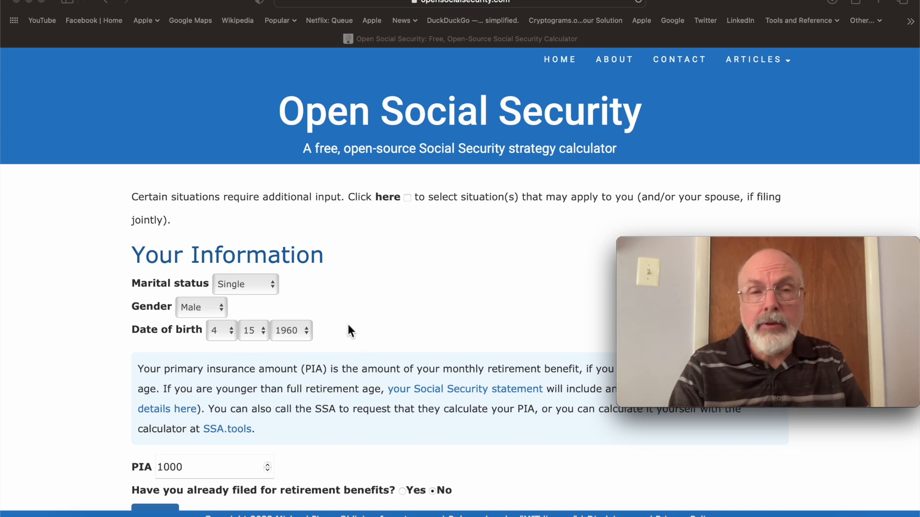
# - Set the marital status to Married and enter 3000 as your own primary insurance amount
pyautogui.click(265, 285)
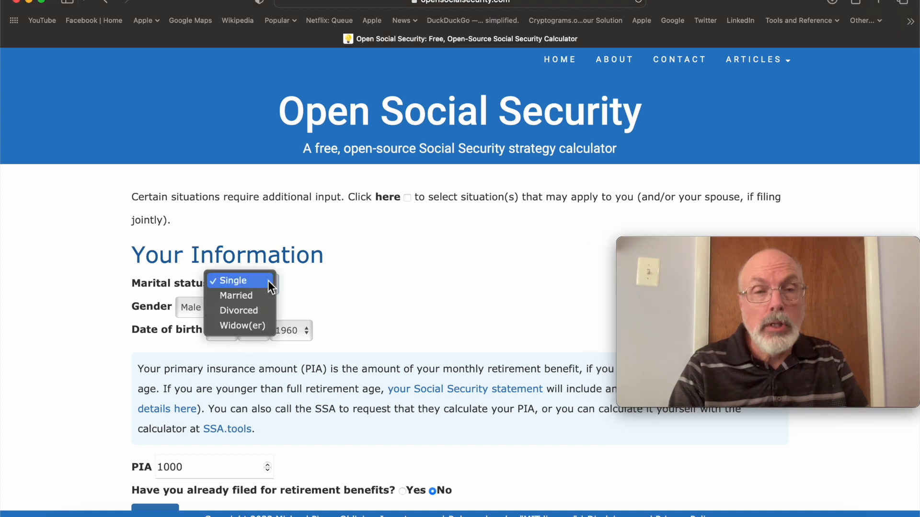
pyautogui.click(259, 295)
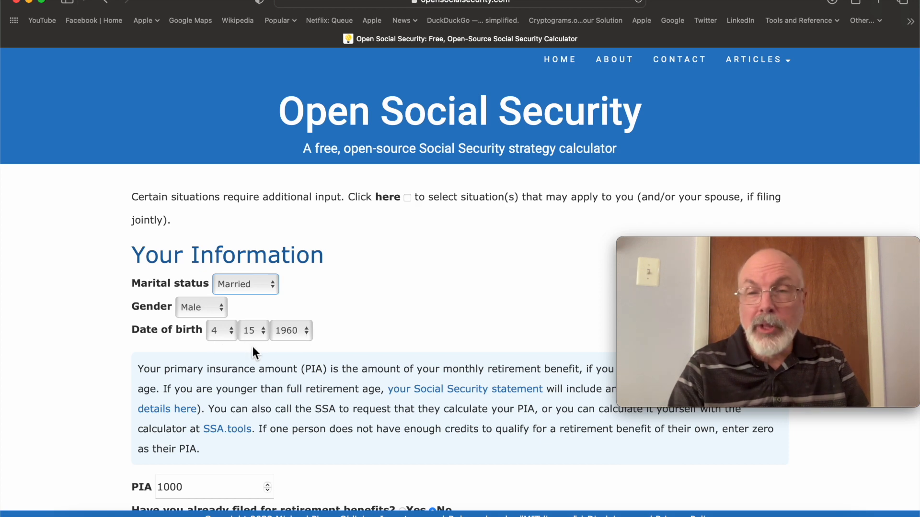
pyautogui.scroll(-4, 242, 361)
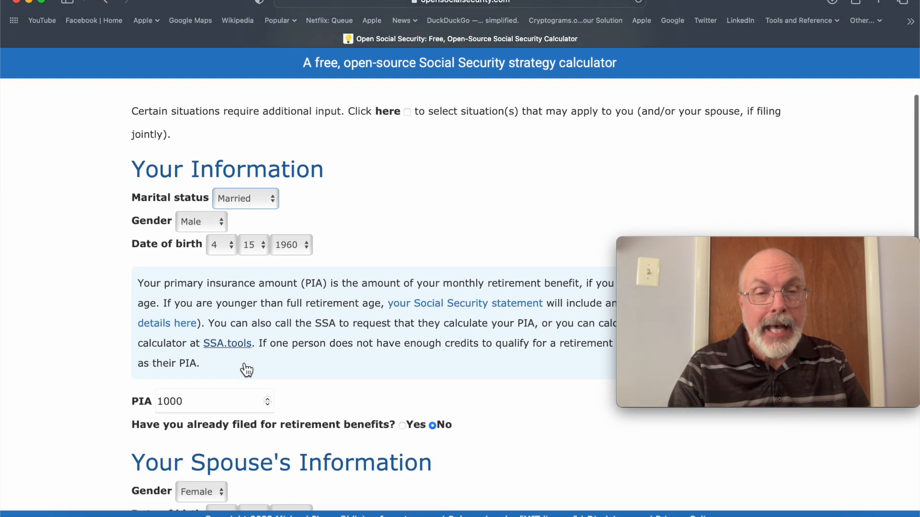
pyautogui.doubleClick(213, 386)
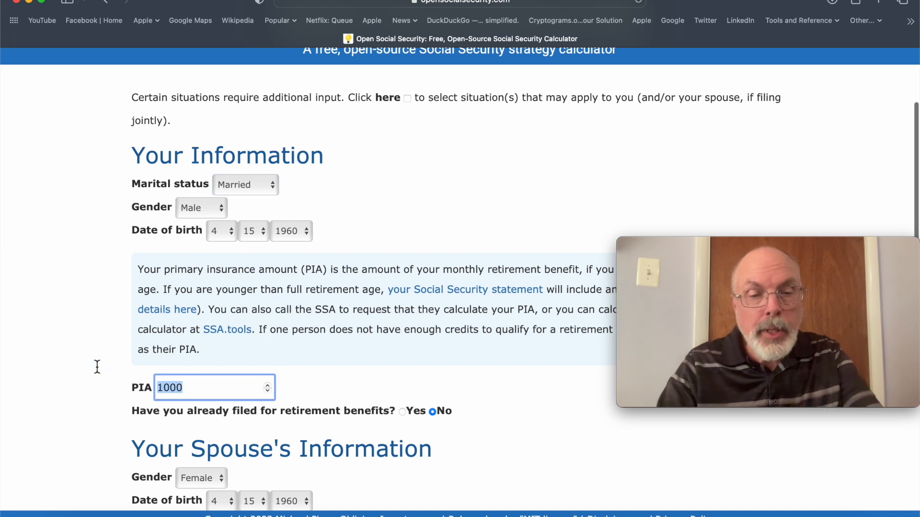
pyautogui.write('3000')
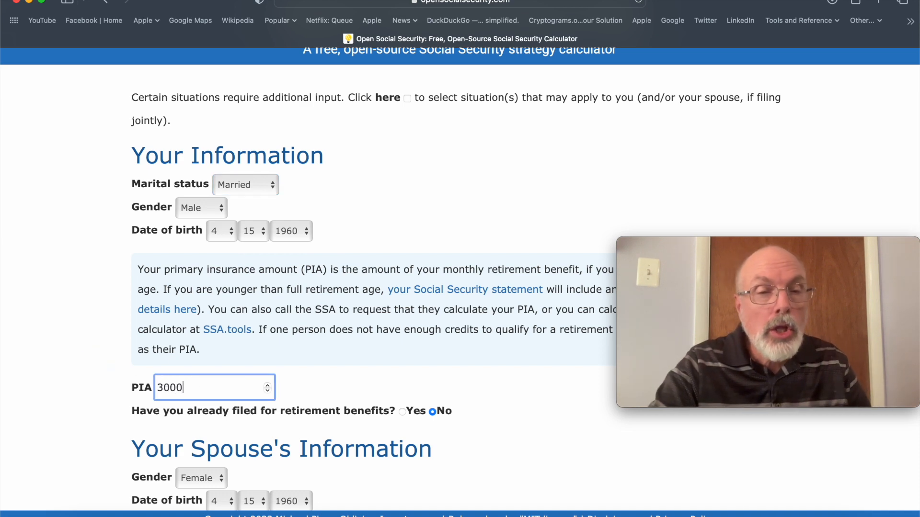
# - Change the spouse's year of birth and submit the form to calculate the recommended filing strategy
pyautogui.scroll(-5, 221, 430)
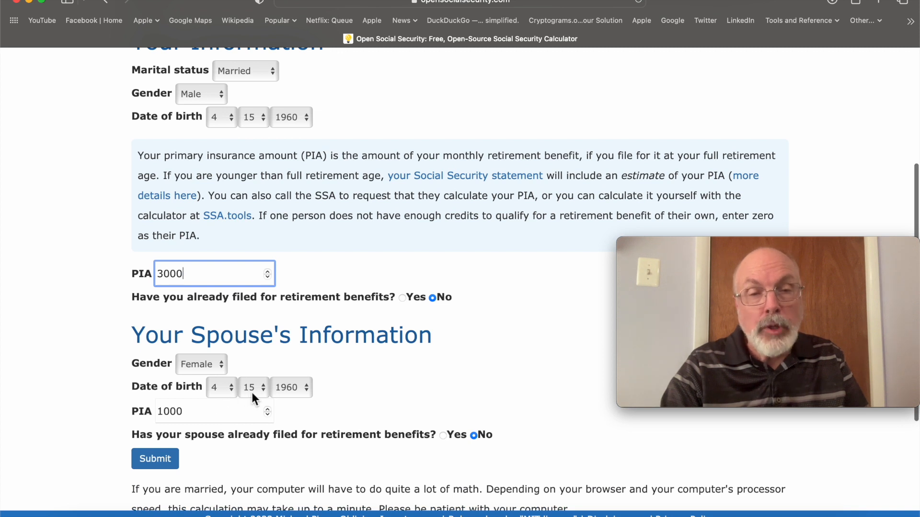
pyautogui.click(301, 389)
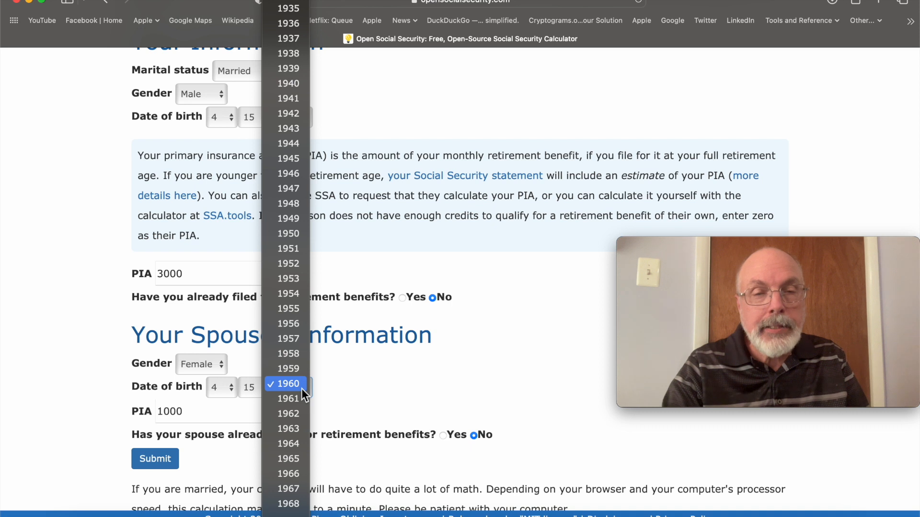
pyautogui.click(299, 415)
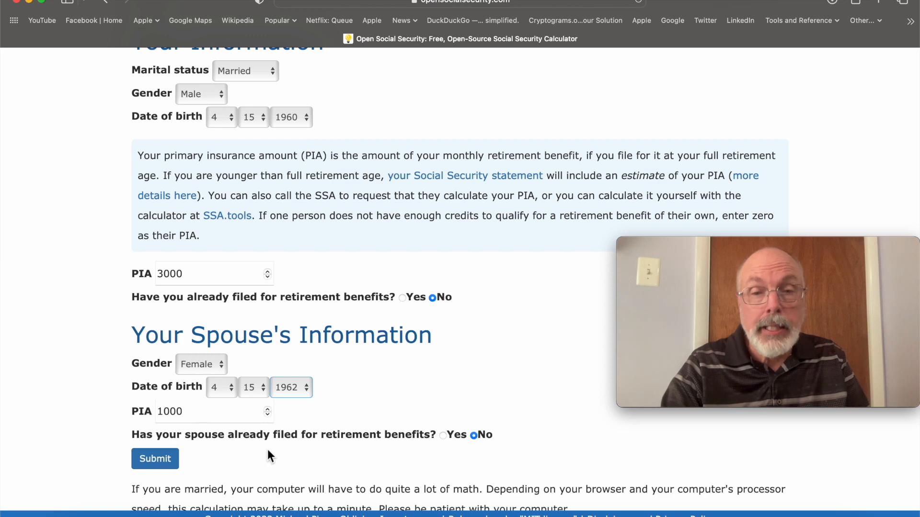
pyautogui.scroll(-3, 263, 397)
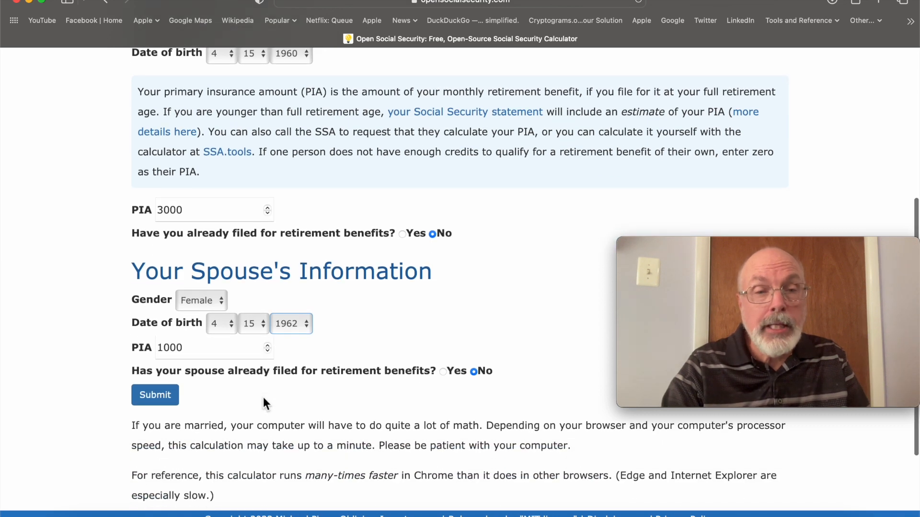
pyautogui.scroll(-1, 263, 403)
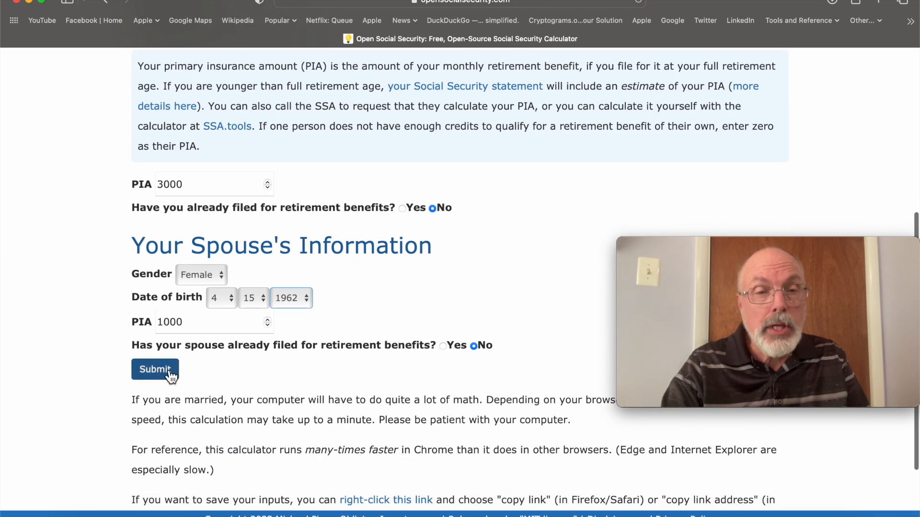
pyautogui.click(170, 378)
# - Review the recommended filing strategy, its present value and the year-by-year benefit amounts for both spouses
pyautogui.scroll(-5, 463, 340)
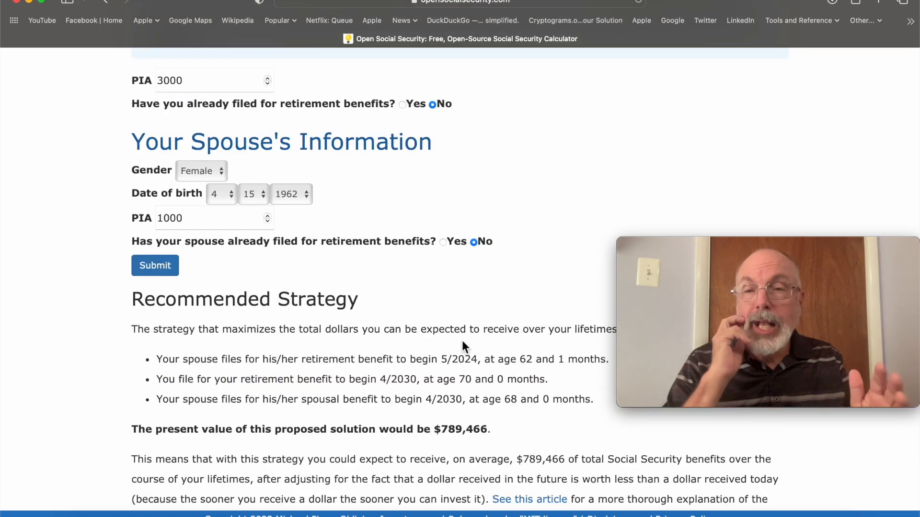
pyautogui.scroll(1, 445, 333)
pyautogui.scroll(1, 446, 329)
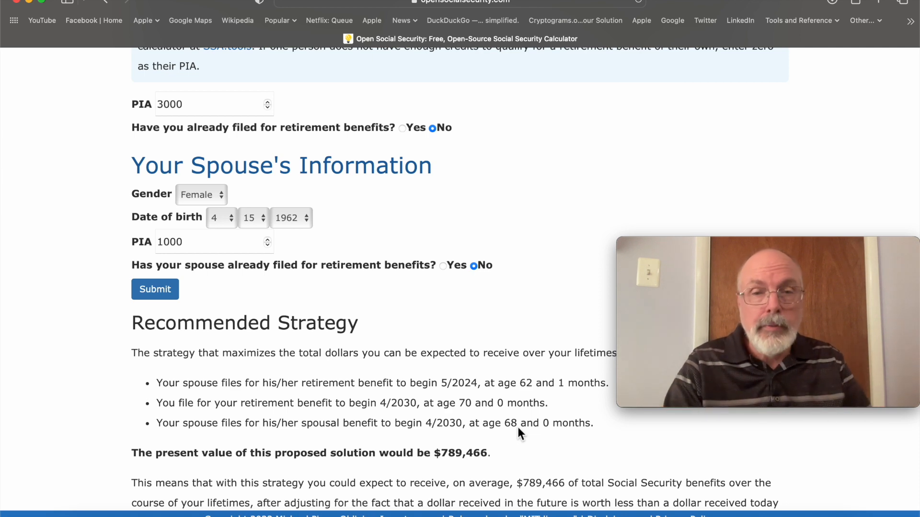
pyautogui.scroll(-5, 472, 455)
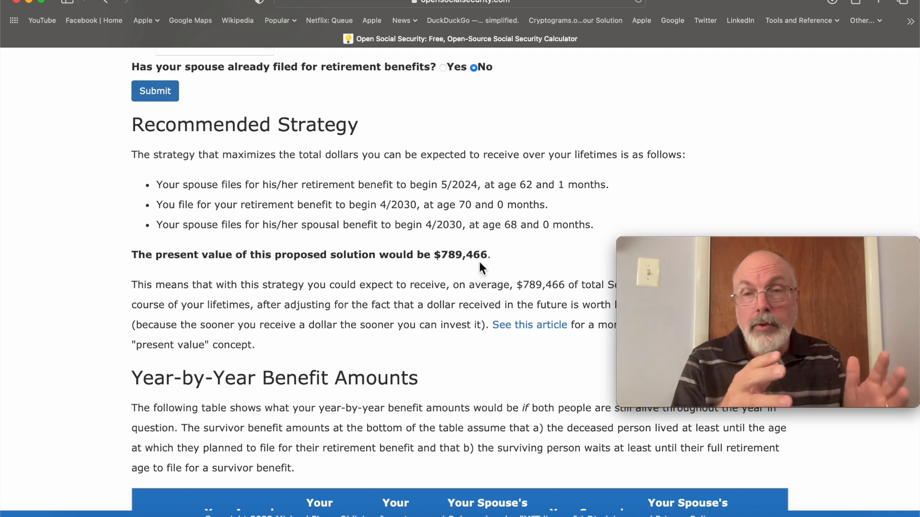
pyautogui.scroll(-5, 395, 331)
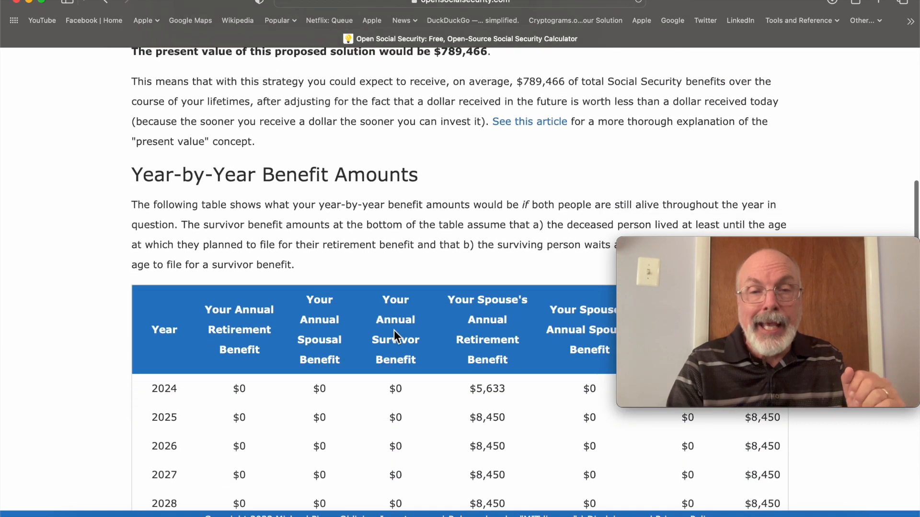
pyautogui.scroll(2, 394, 329)
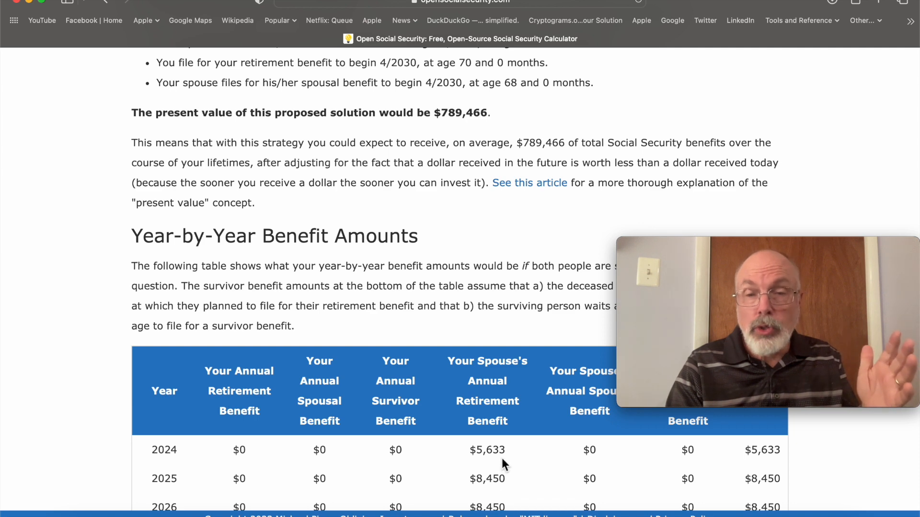
pyautogui.scroll(-4, 503, 482)
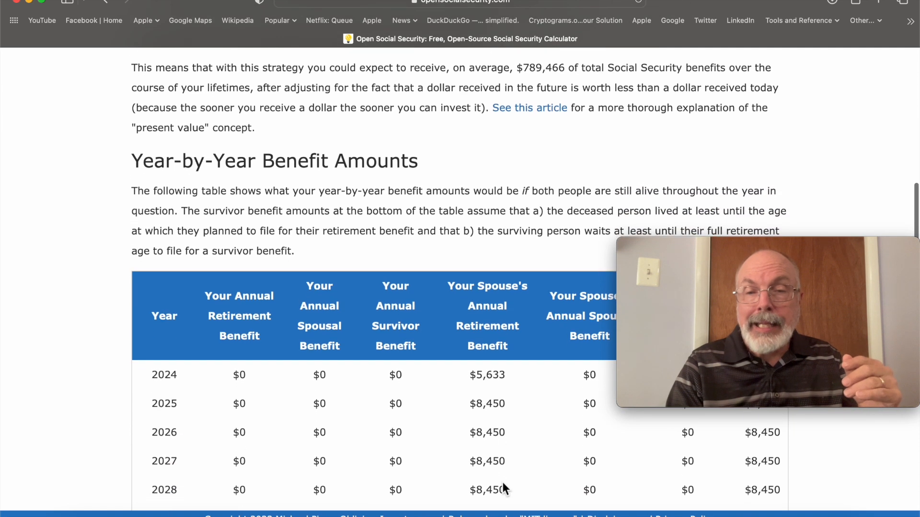
pyautogui.scroll(-5, 502, 482)
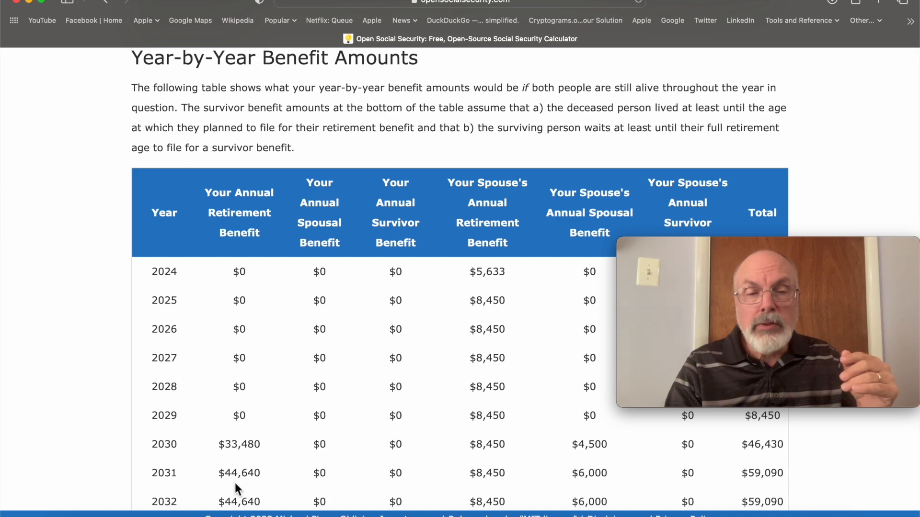
pyautogui.scroll(-1, 235, 482)
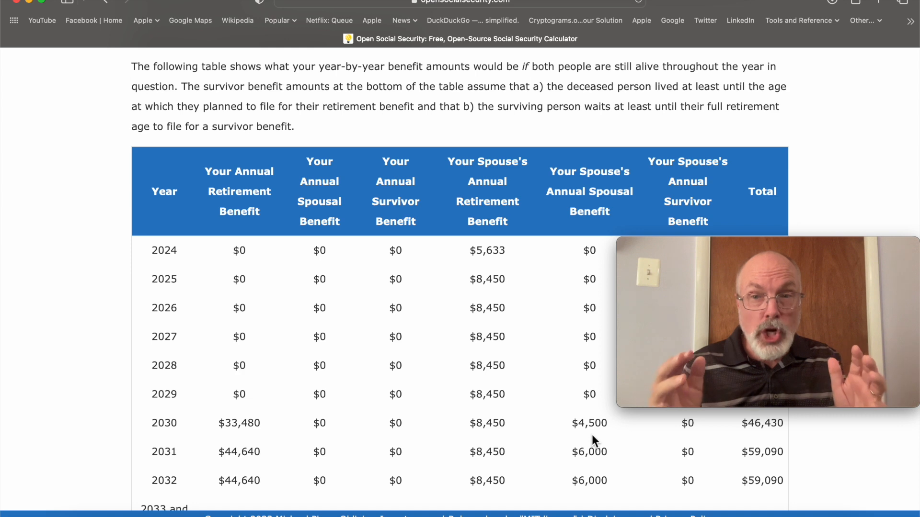
# - Try submitting an alternative with the spousal benefit claimed in 4/2029 and both retirement benefits in 4/2030, and return the spousal claim year to 2030
pyautogui.scroll(15, 591, 435)
pyautogui.scroll(-2, 389, 199)
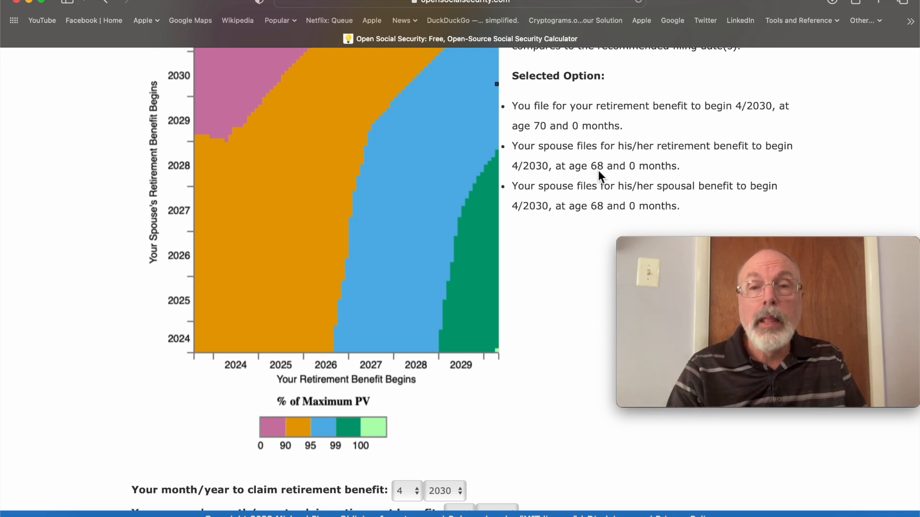
pyautogui.scroll(-5, 598, 171)
pyautogui.click(493, 288)
pyautogui.click(487, 271)
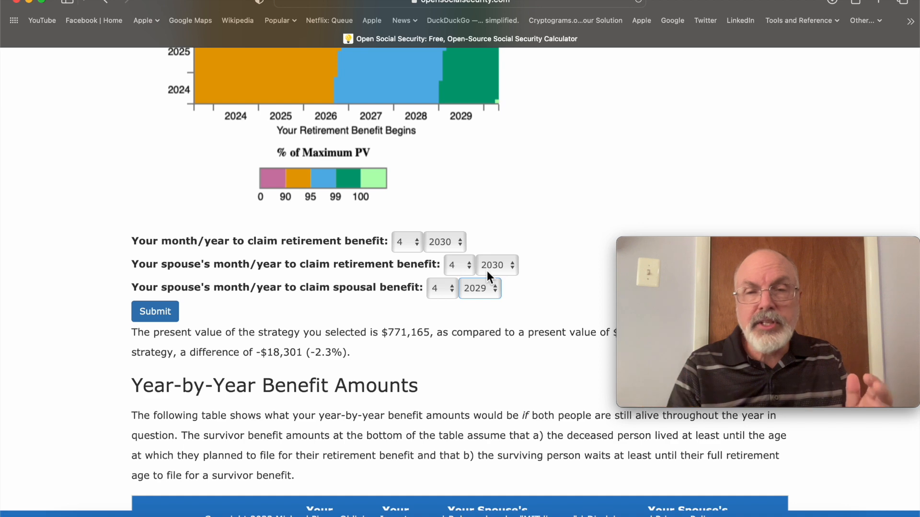
pyautogui.click(159, 312)
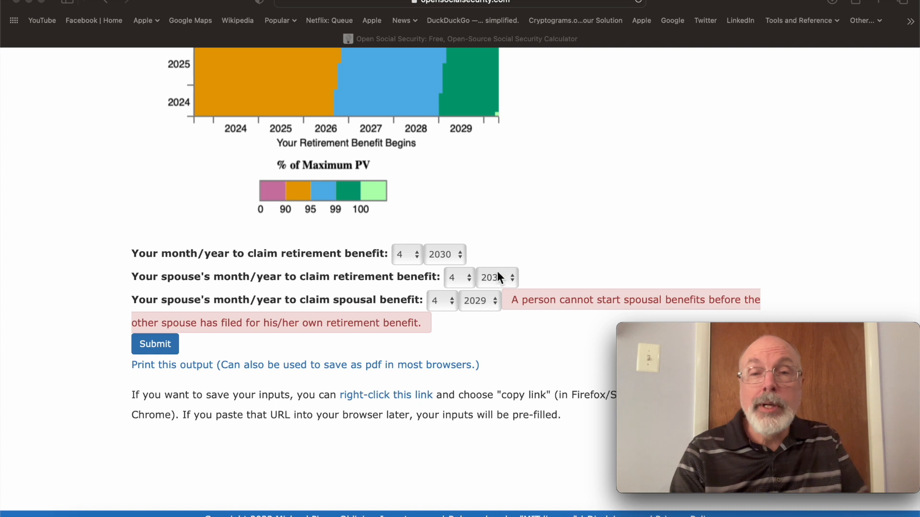
pyautogui.click(490, 300)
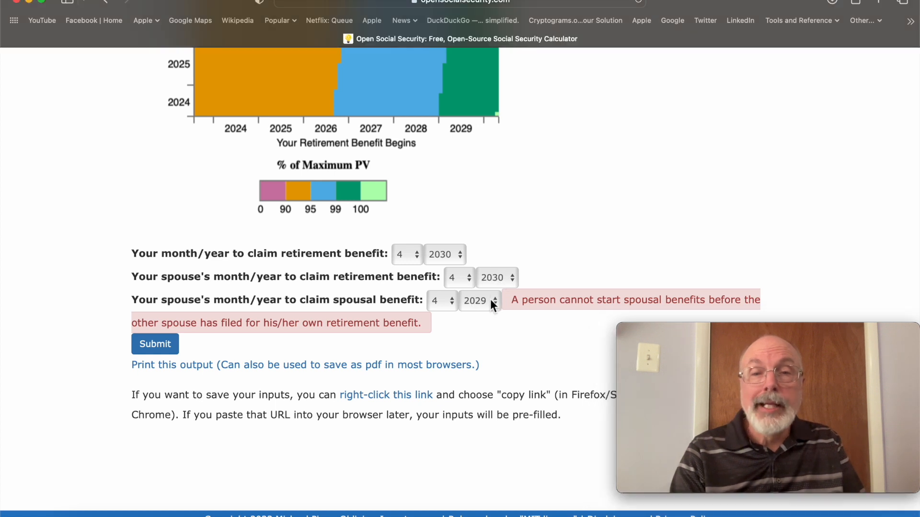
pyautogui.click(490, 300)
pyautogui.click(487, 313)
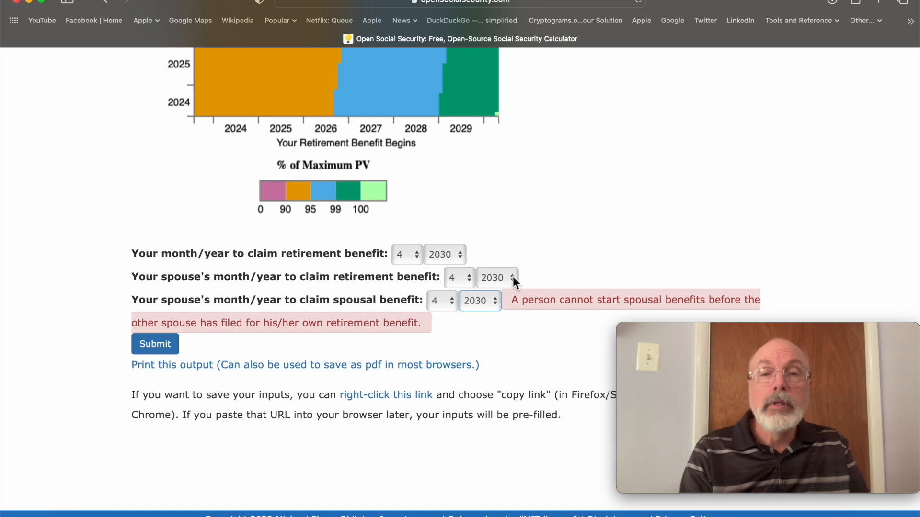
# - Set the claim years for both retirement benefits and the spousal benefit to 2029 and submit the alternative
pyautogui.click(453, 256)
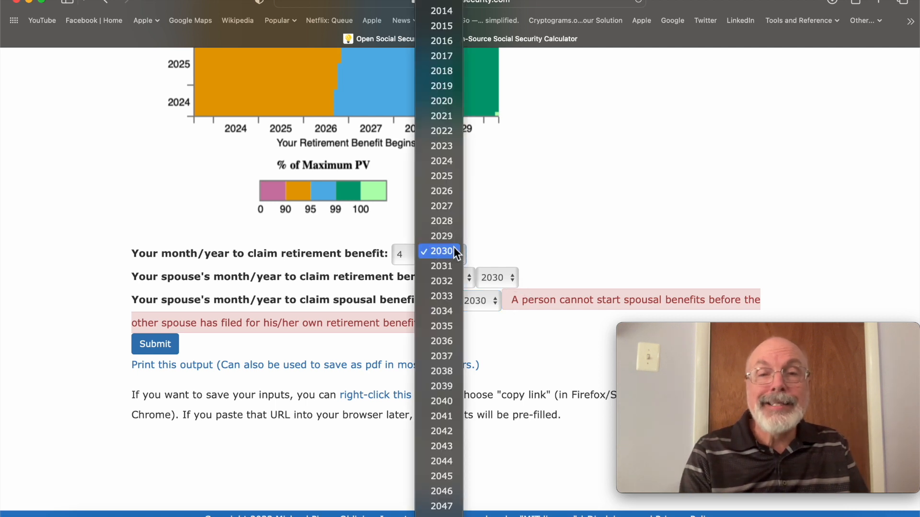
pyautogui.click(449, 236)
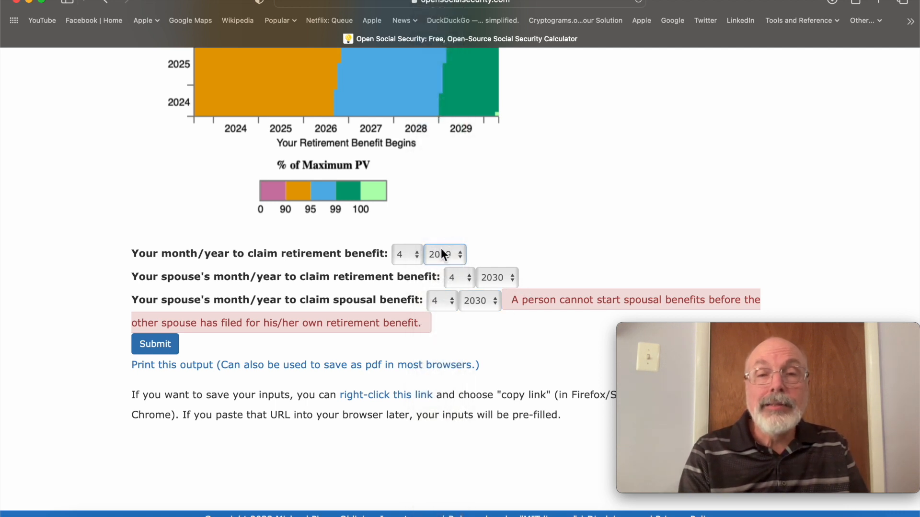
pyautogui.click(511, 278)
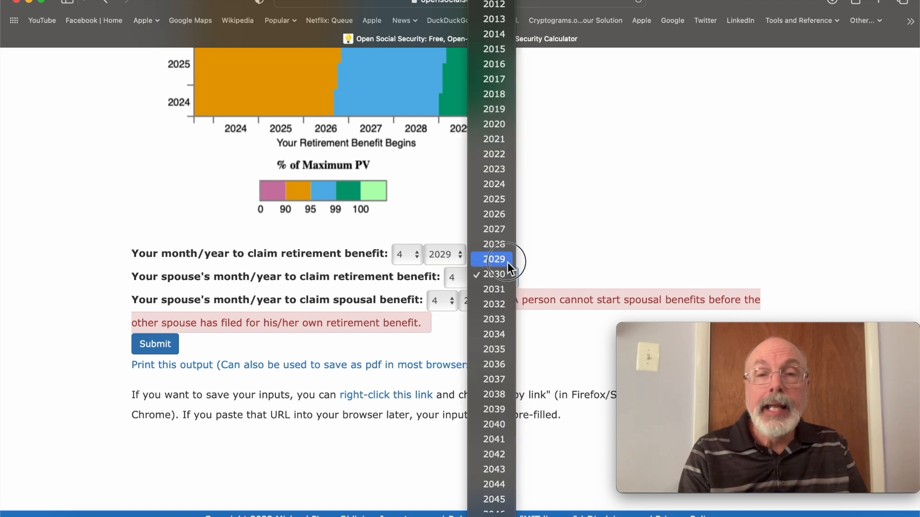
pyautogui.click(494, 259)
pyautogui.click(492, 299)
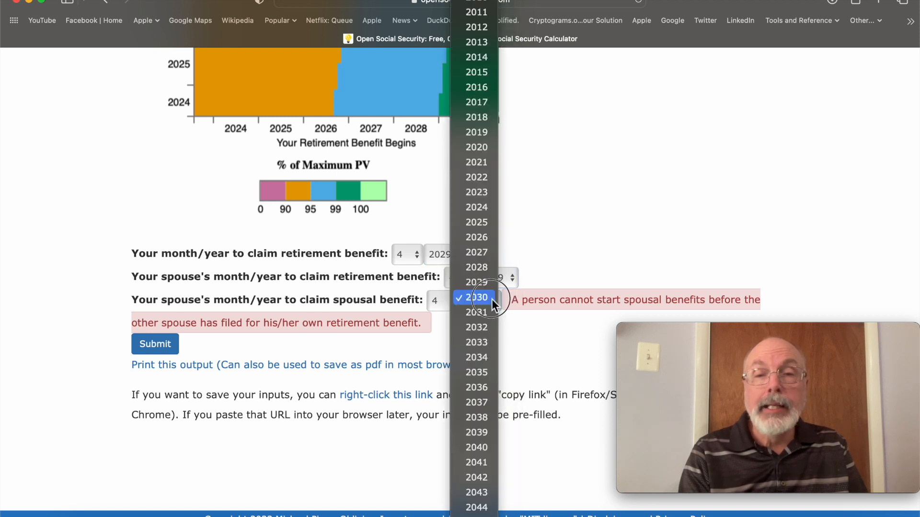
pyautogui.click(490, 283)
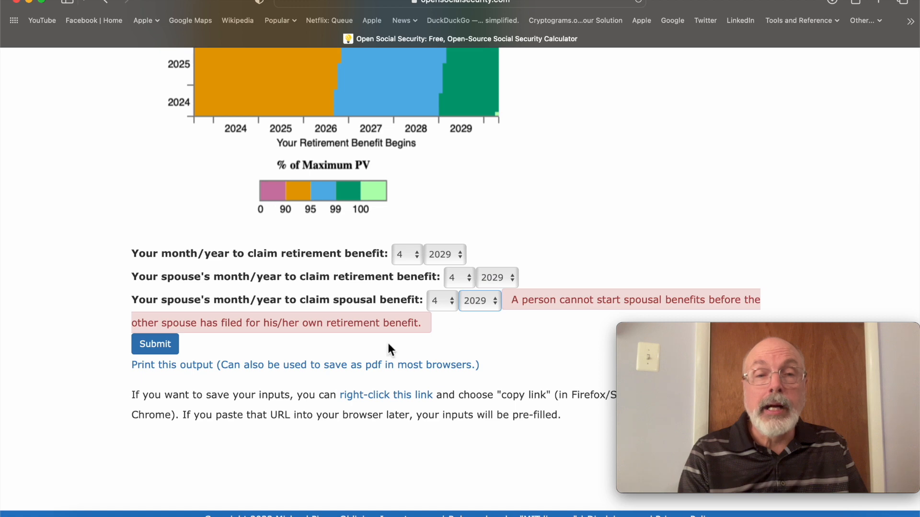
pyautogui.click(155, 345)
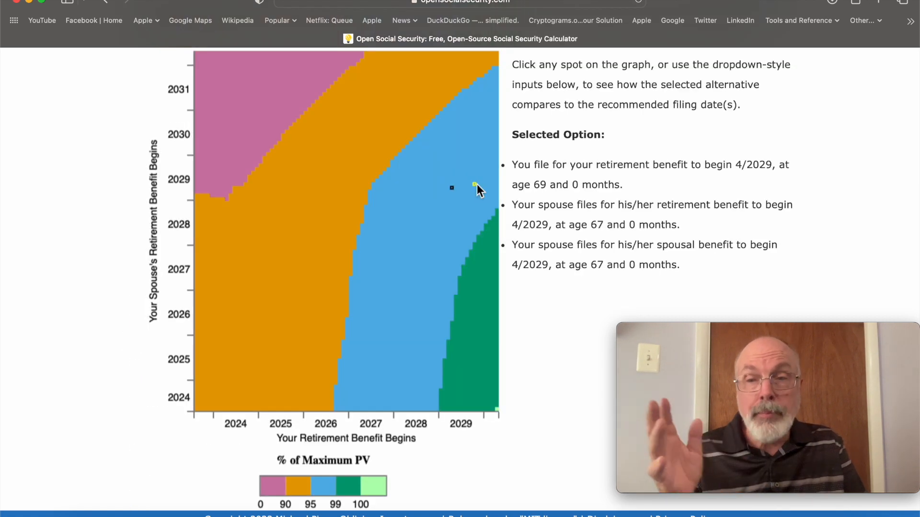
# - Set the spouse's spousal benefit claim year to 2027, matching your own retirement claim year, and submit the alternative
pyautogui.click(542, 193)
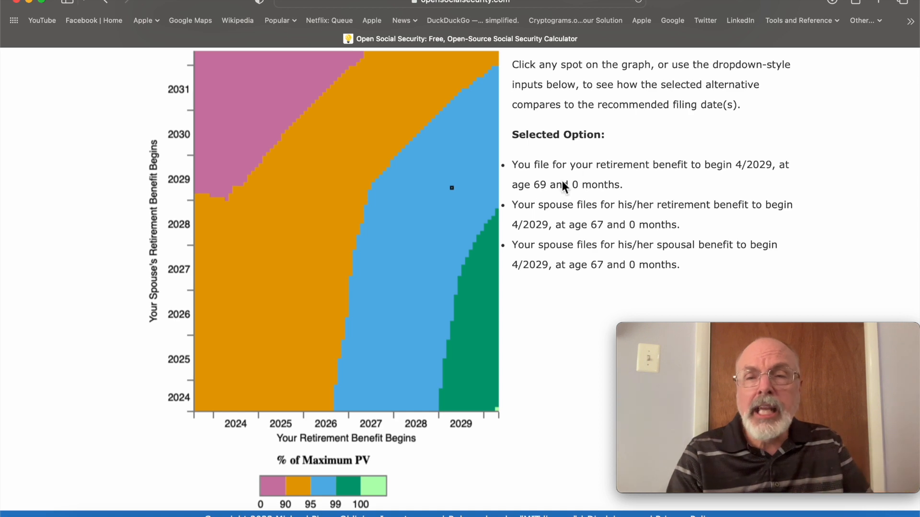
pyautogui.scroll(-7, 579, 277)
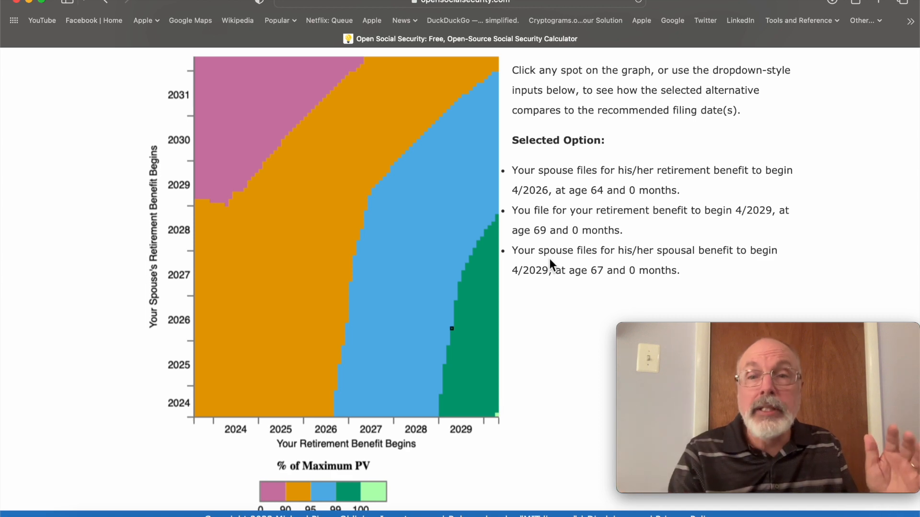
pyautogui.scroll(-6, 533, 297)
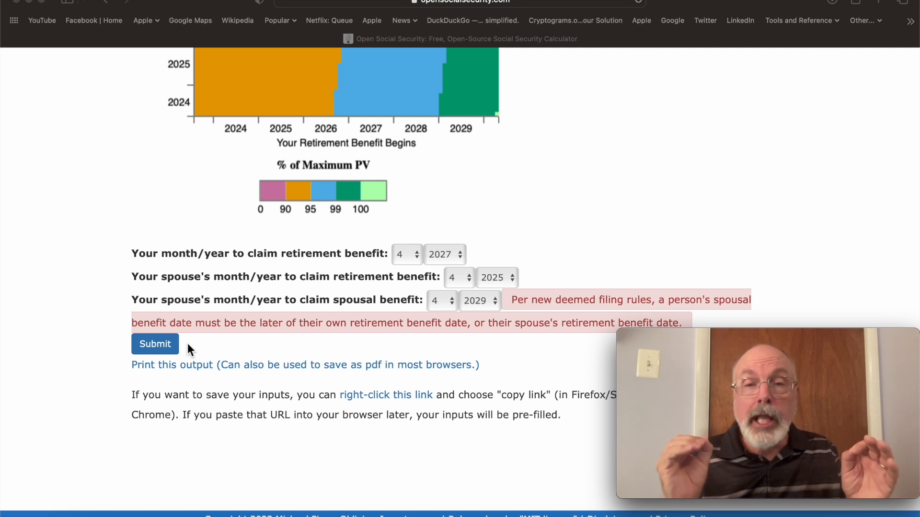
pyautogui.click(493, 301)
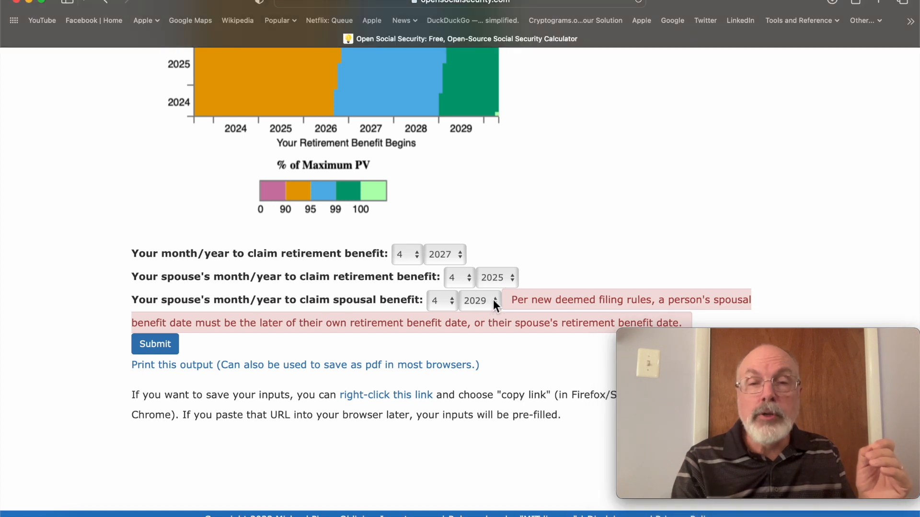
pyautogui.click(494, 300)
pyautogui.click(486, 267)
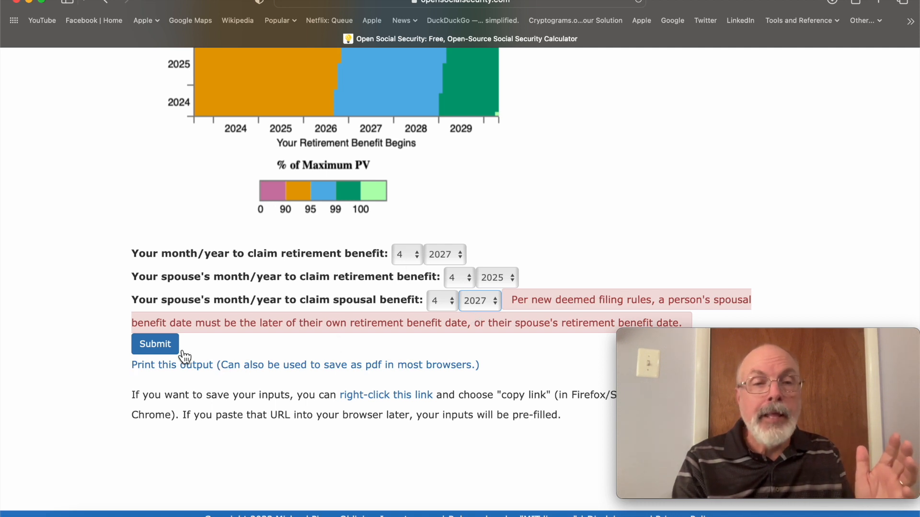
pyautogui.click(156, 344)
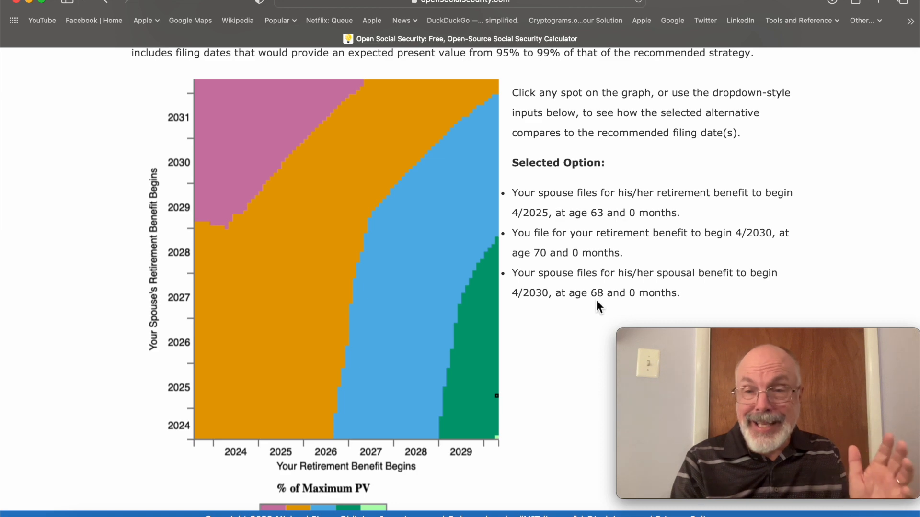
# - Examine the year-by-year benefits when you file in 4/2030 and the spouse files for retirement in 4/2025 or 4/2029
pyautogui.scroll(-10, 596, 302)
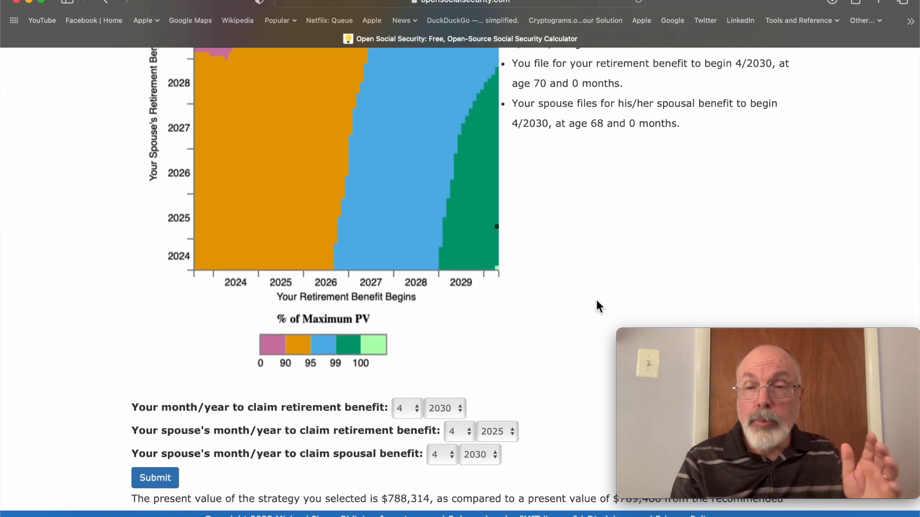
pyautogui.scroll(-20, 595, 301)
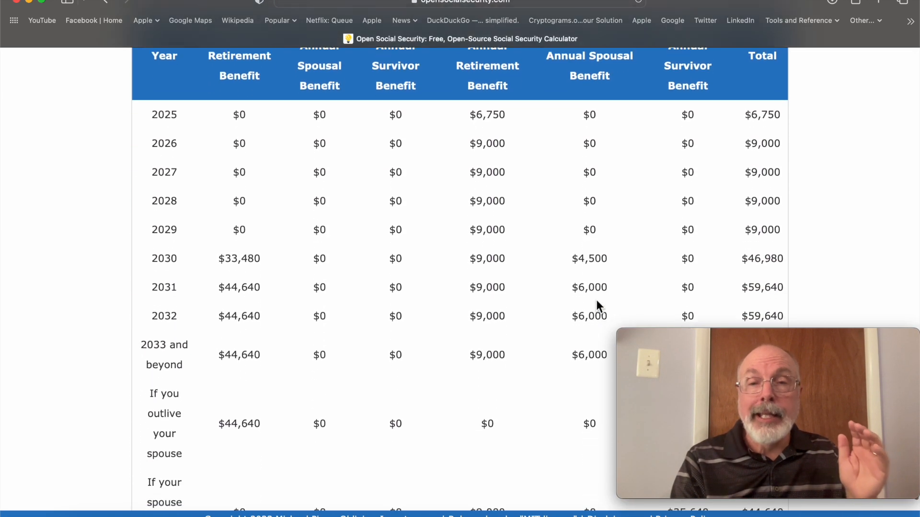
pyautogui.scroll(-1, 596, 300)
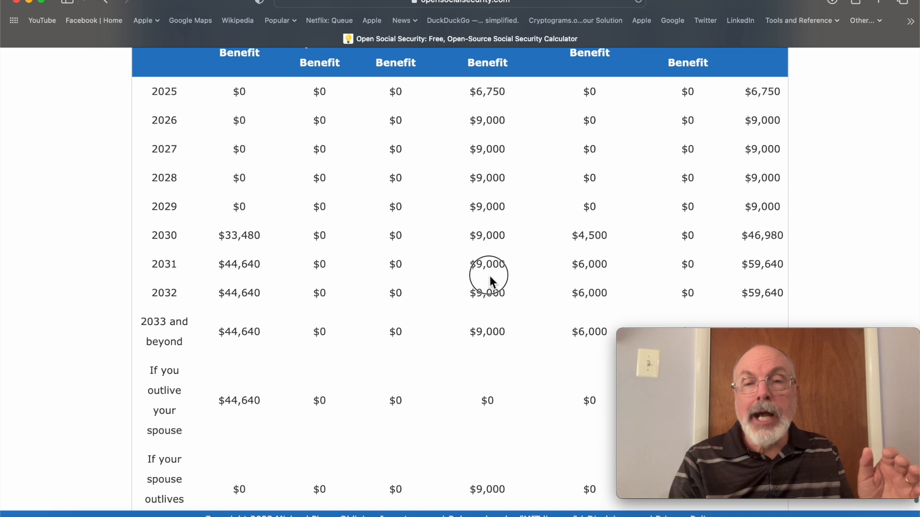
pyautogui.moveTo(490, 275); pyautogui.dragTo(579, 273)
pyautogui.click(623, 261)
pyautogui.doubleClick(623, 260)
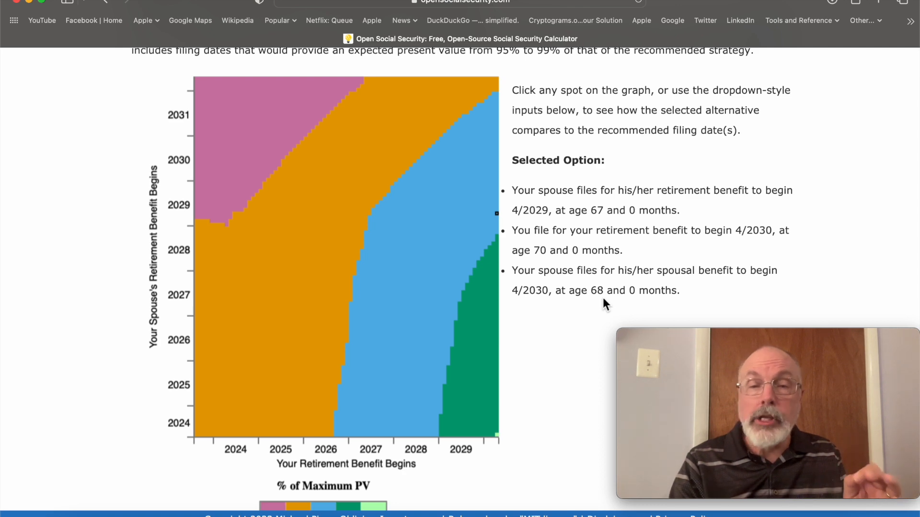
pyautogui.scroll(-15, 603, 298)
pyautogui.scroll(-3, 603, 298)
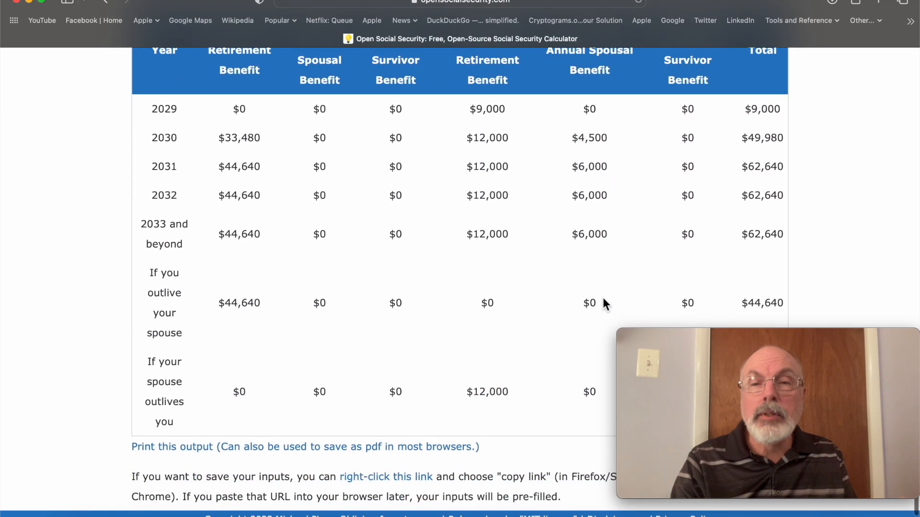